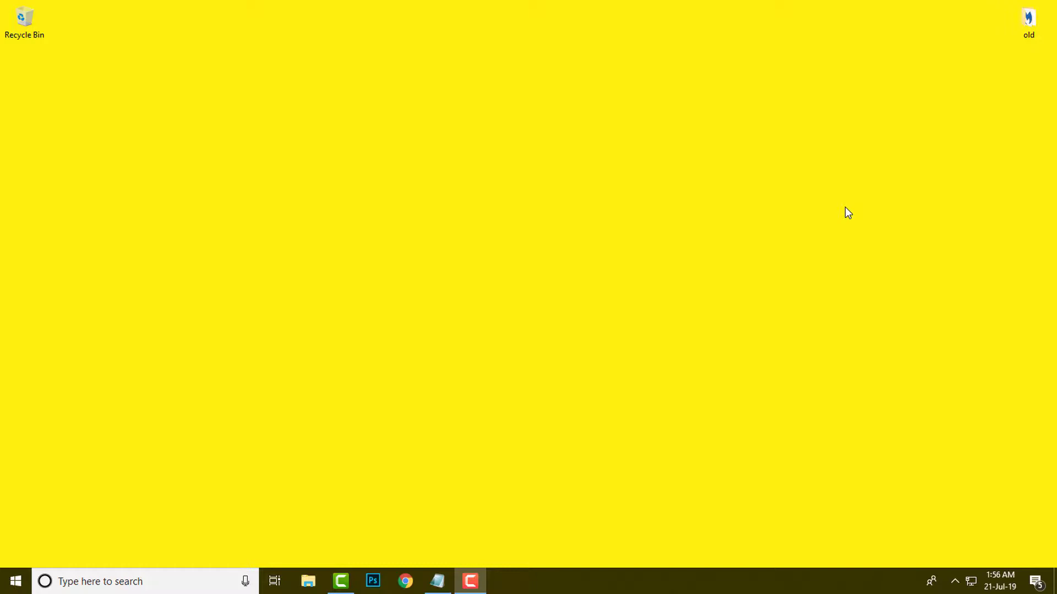
Step: Launch Excel and create a blank workbook
{"action": "left_click", "coordinate": [155, 584]}
{"action": "type", "text": "ex"}
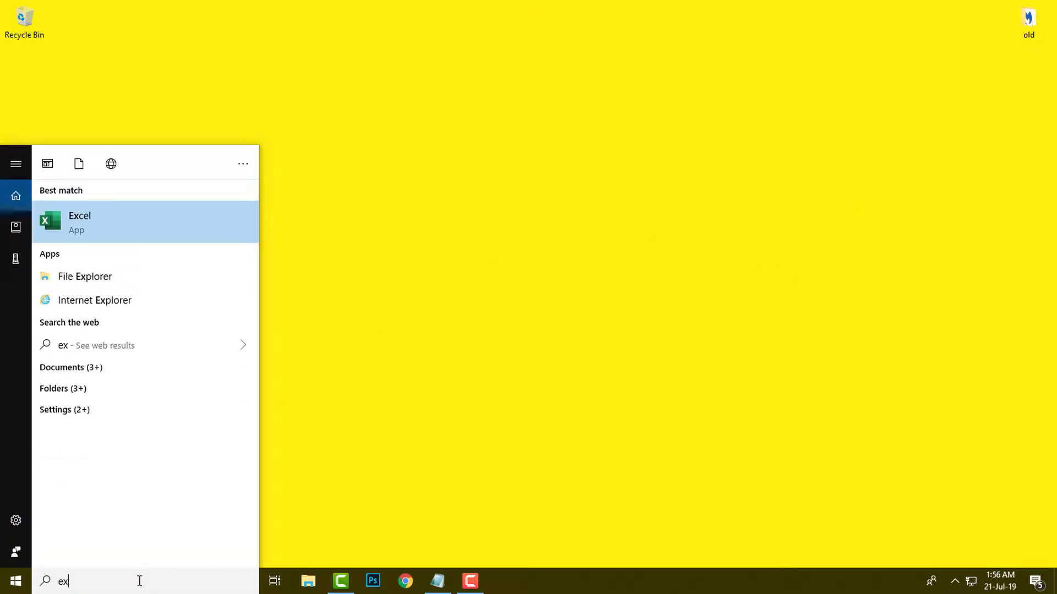
{"action": "type", "text": "ce"}
{"action": "key", "text": "Return"}
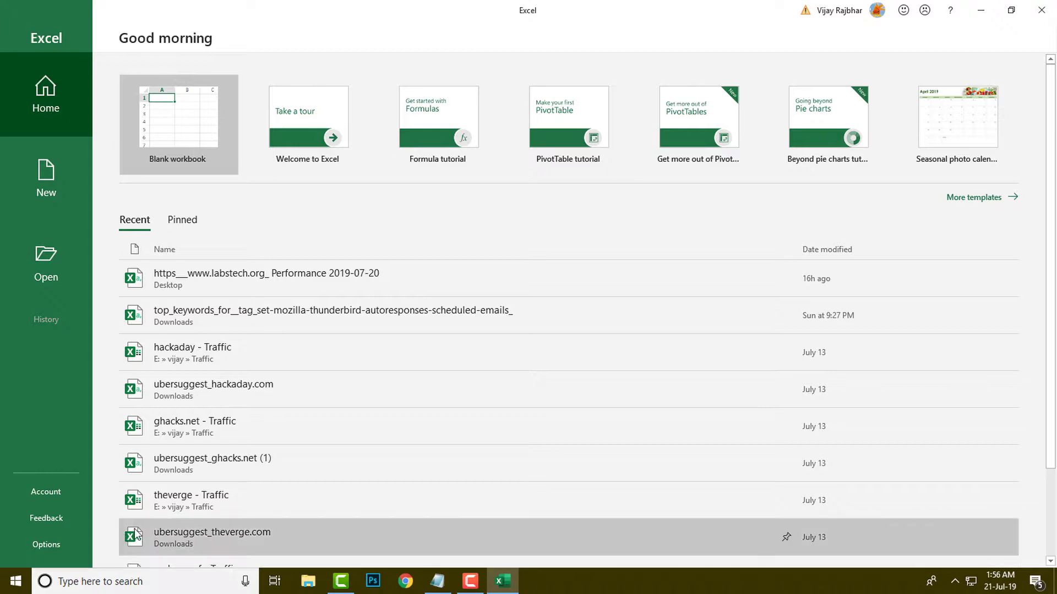
{"action": "left_click", "coordinate": [172, 137]}
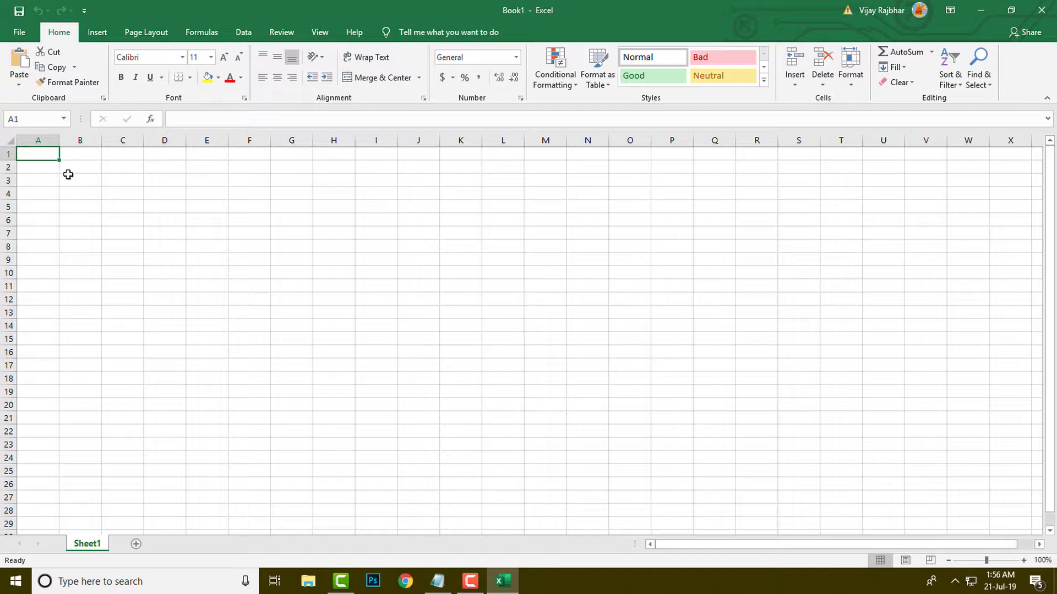
Step: Enter the months Jan, Feb, Mar and Apr in cells A2 to A5
{"action": "left_click", "coordinate": [42, 172]}
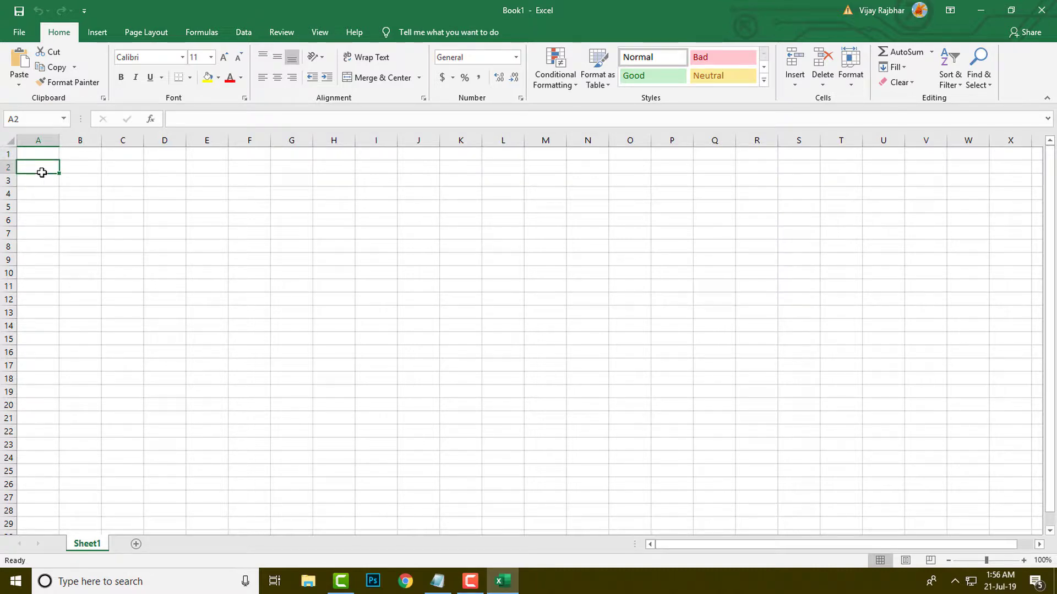
{"action": "type", "text": "Jan"}
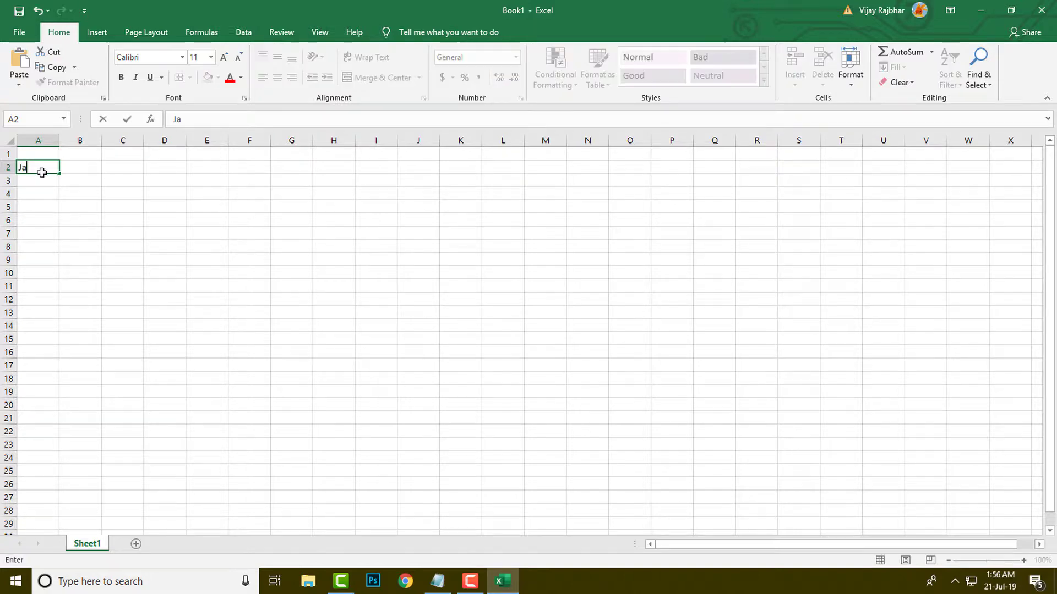
{"action": "key", "text": "Return"}
{"action": "type", "text": "Feb"}
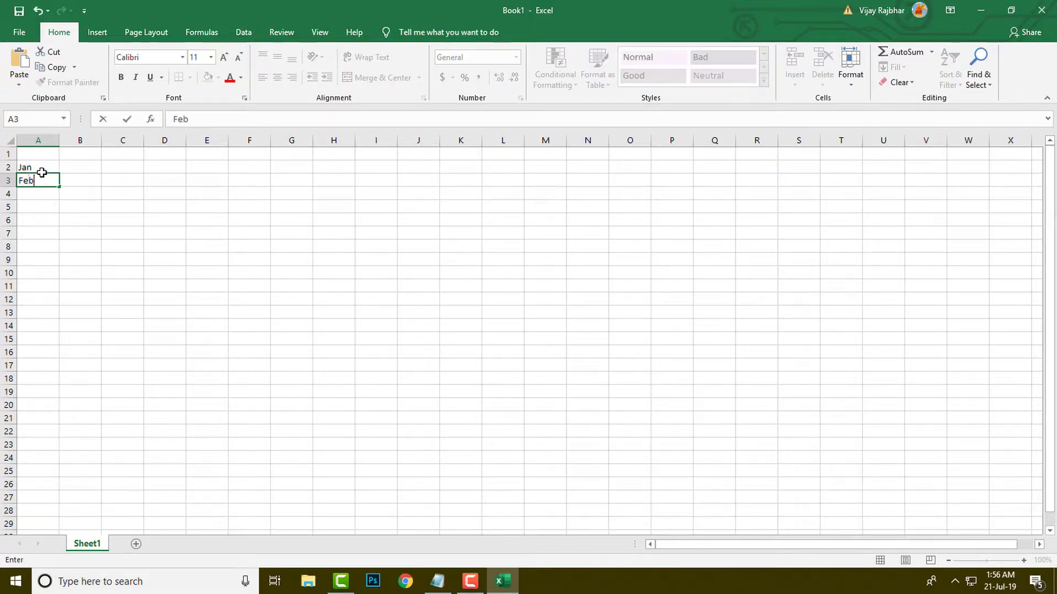
{"action": "key", "text": "Return"}
{"action": "type", "text": "Mar"}
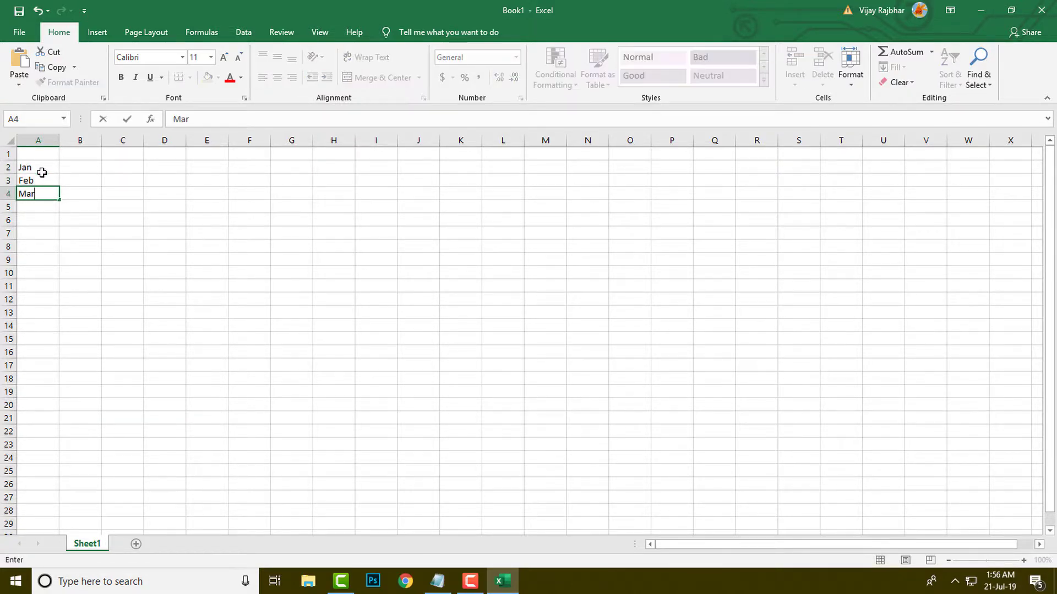
{"action": "key", "text": "Return"}
{"action": "type", "text": "Apr"}
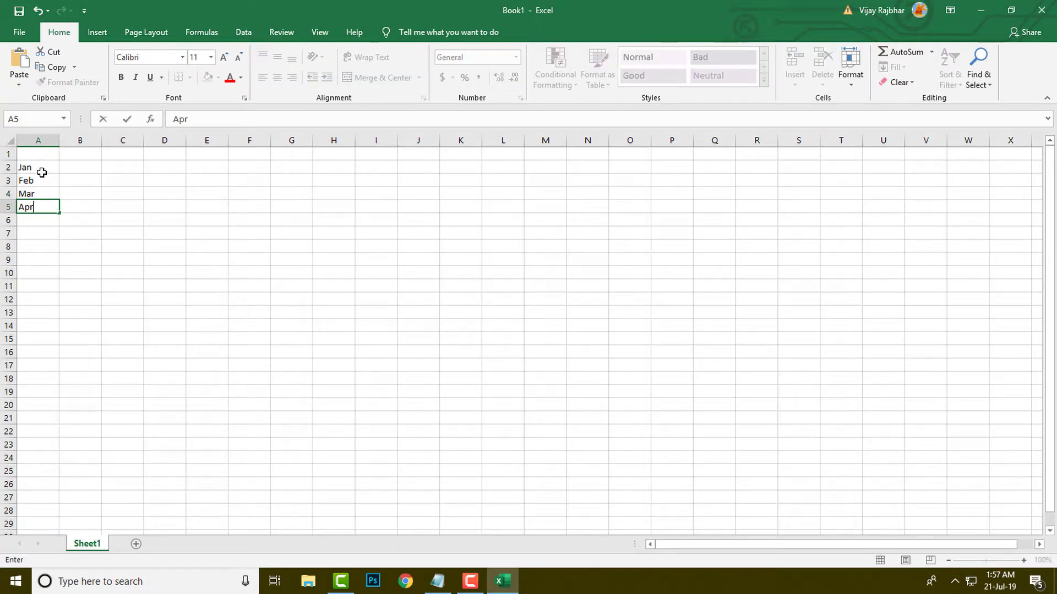
{"action": "key", "text": "Return"}
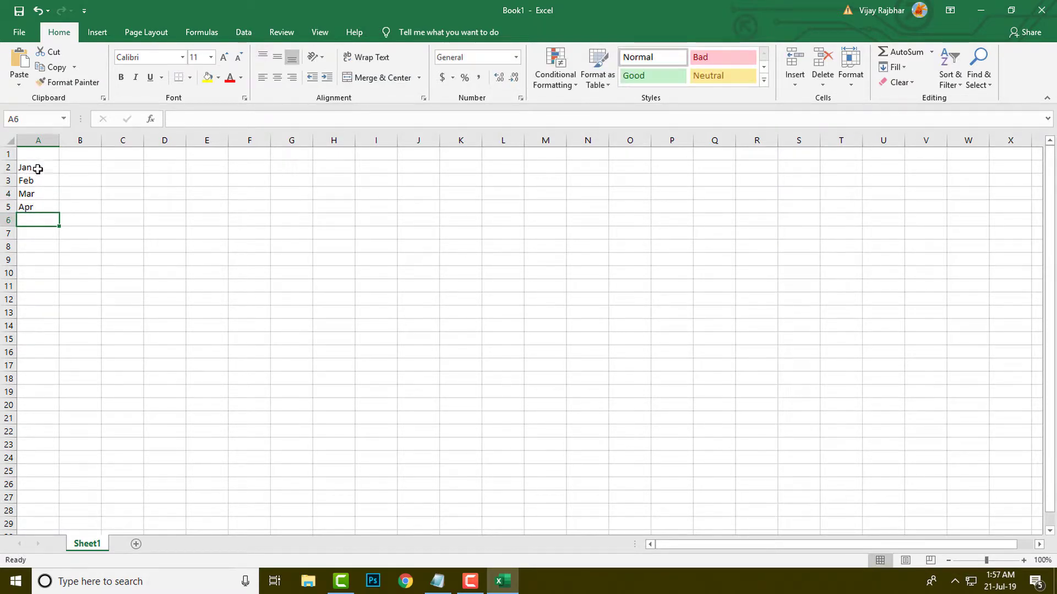
Step: Extend the month series from A2:A5 down to A13 with AutoFill so it runs through Dec
{"action": "left_click_drag", "start_coordinate": [35, 165], "coordinate": [42, 217]}
{"action": "left_click", "coordinate": [42, 177]}
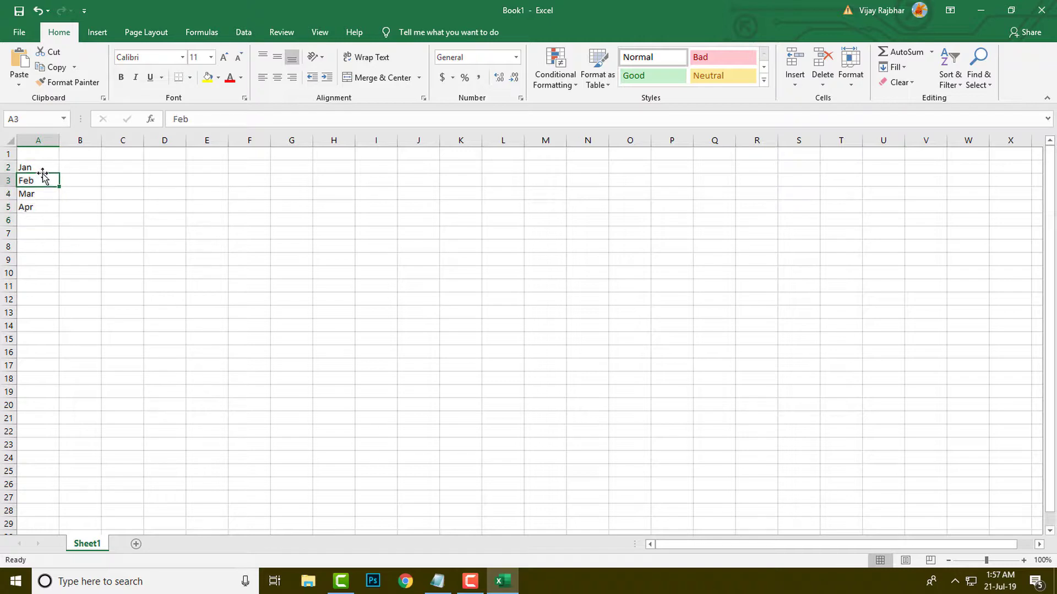
{"action": "left_click_drag", "start_coordinate": [42, 165], "coordinate": [43, 207]}
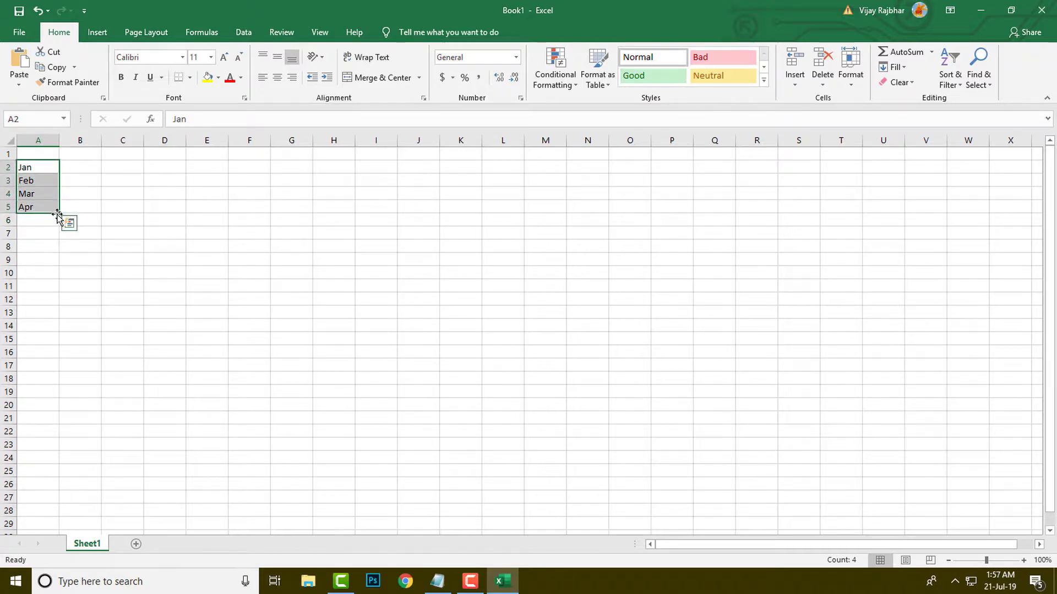
{"action": "left_click", "coordinate": [59, 213]}
{"action": "left_click_drag", "start_coordinate": [60, 213], "coordinate": [61, 326]}
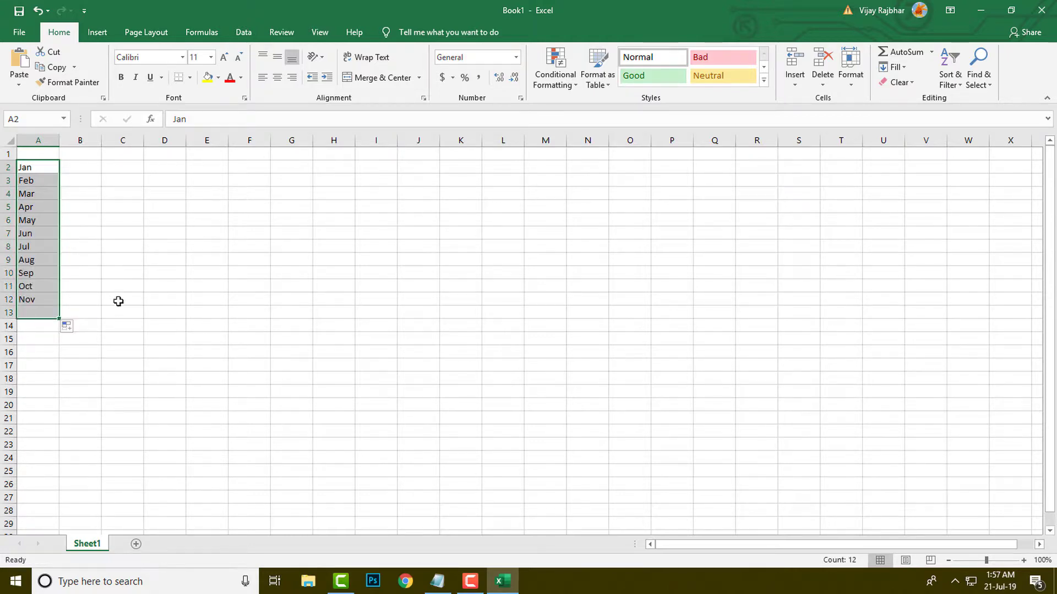
{"action": "left_click", "coordinate": [103, 273]}
{"action": "left_click_drag", "start_coordinate": [40, 166], "coordinate": [53, 314]}
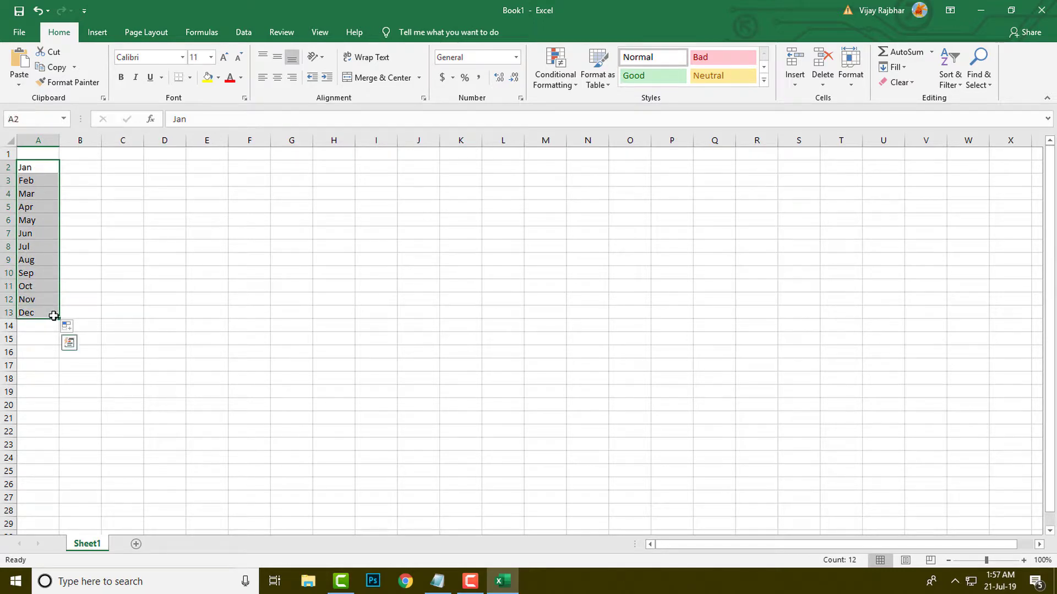
{"action": "left_click", "coordinate": [130, 206]}
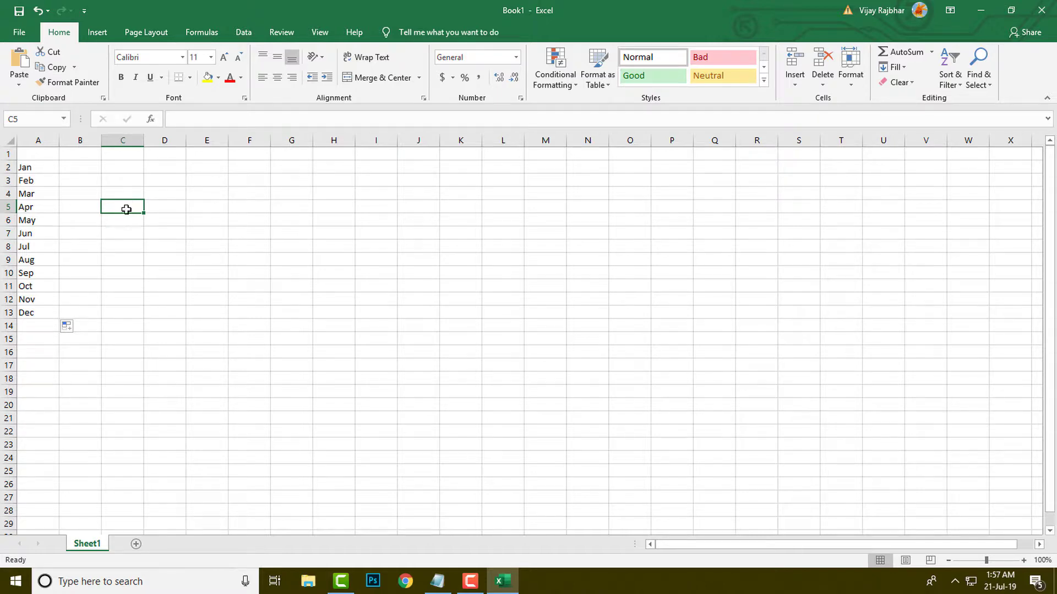
Step: Start a data validation rule for cell D5 that allows only List entries
{"action": "left_click", "coordinate": [159, 204]}
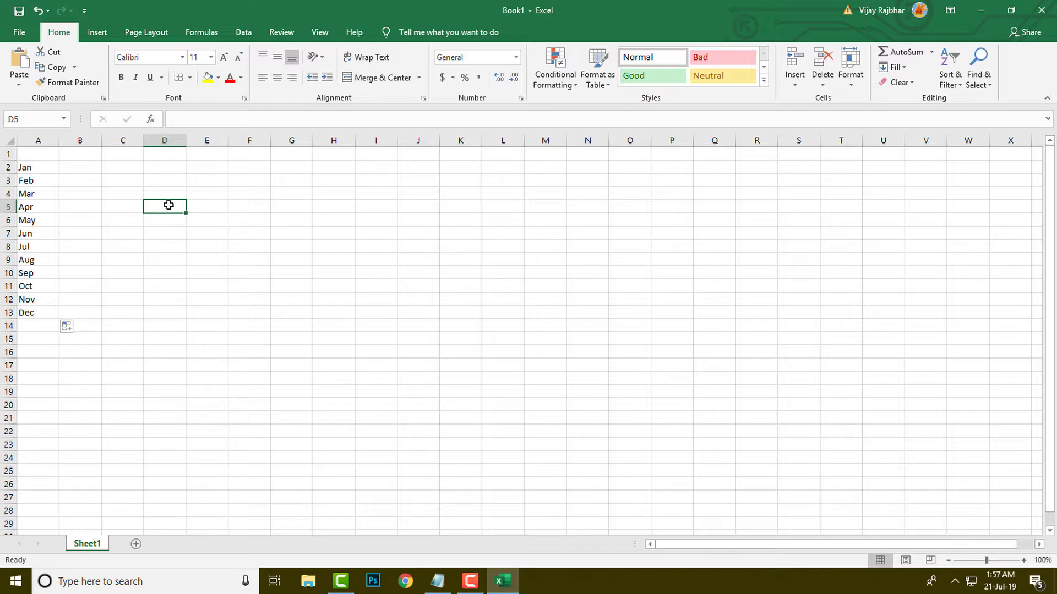
{"action": "left_click", "coordinate": [240, 38]}
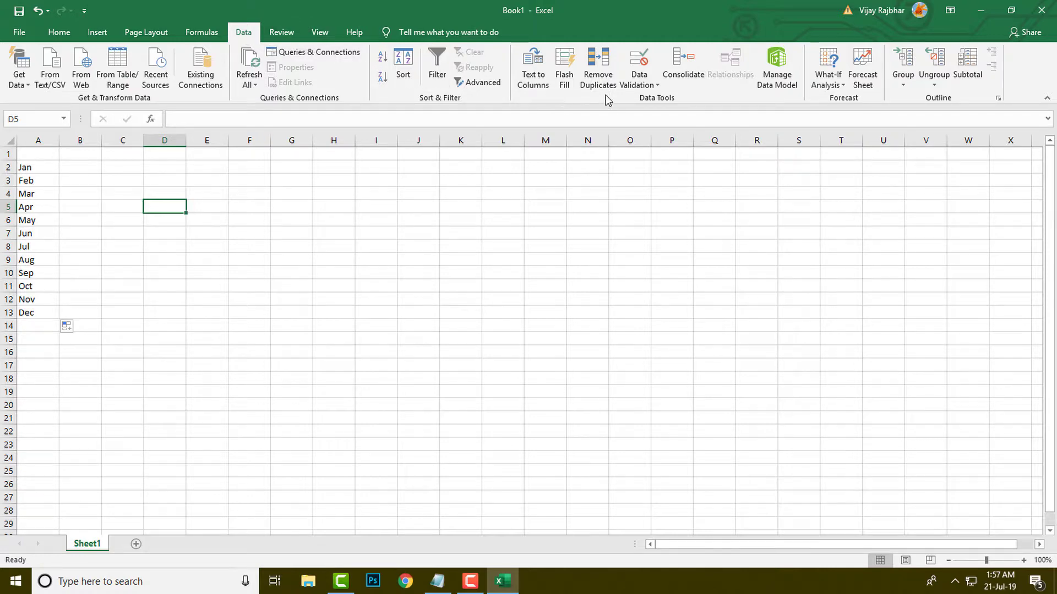
{"action": "left_click", "coordinate": [656, 85]}
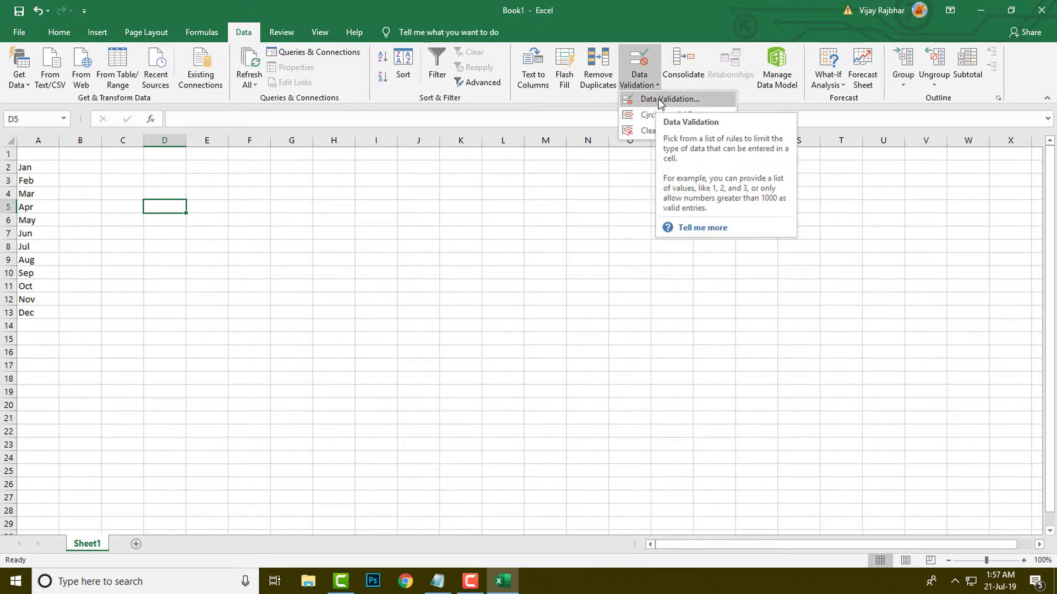
{"action": "left_click", "coordinate": [651, 101]}
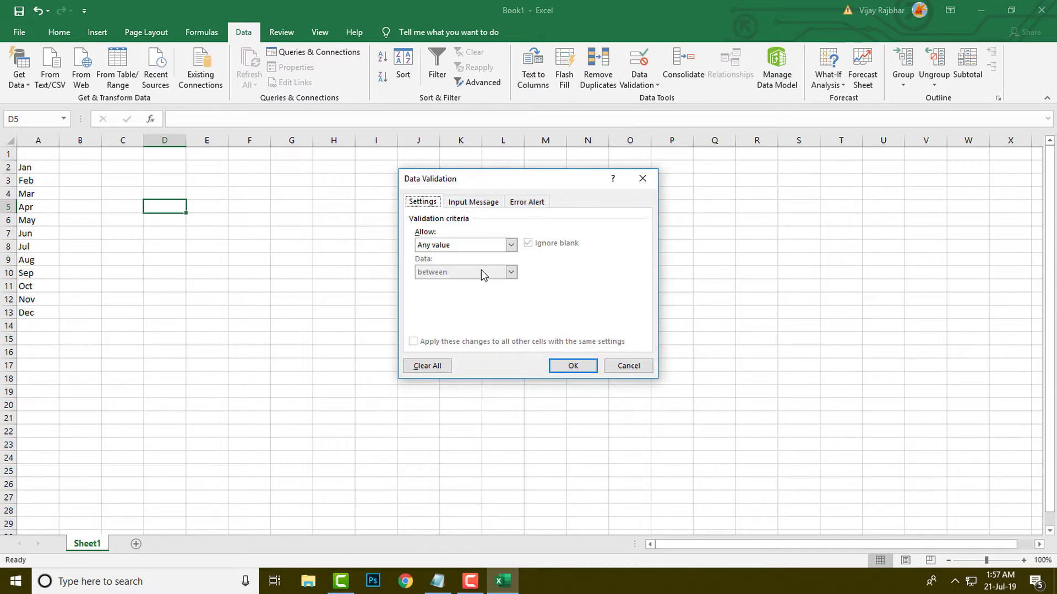
{"action": "left_click_drag", "start_coordinate": [444, 186], "coordinate": [319, 191]}
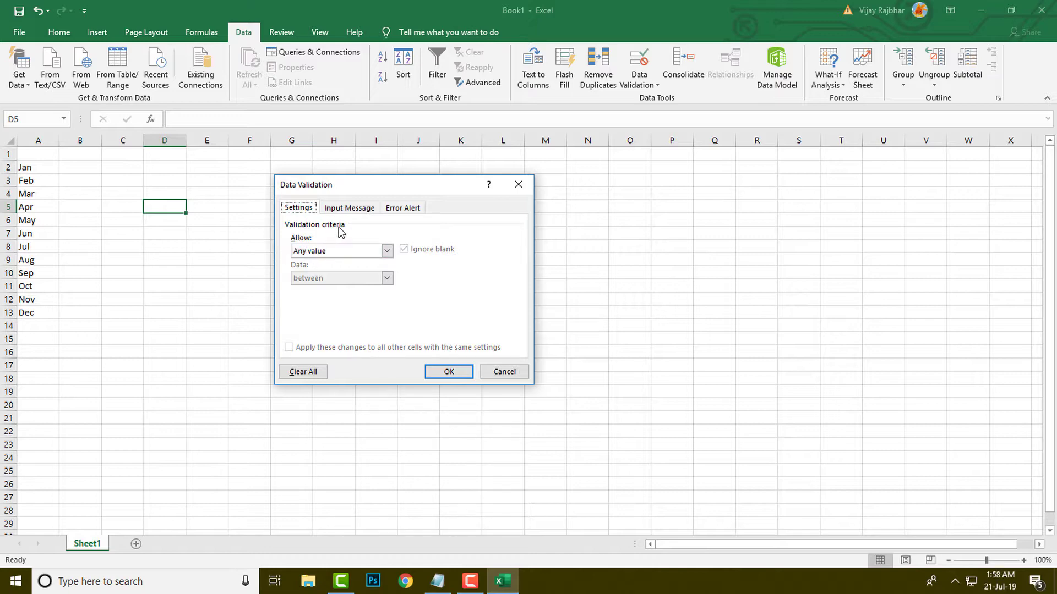
{"action": "left_click", "coordinate": [387, 251]}
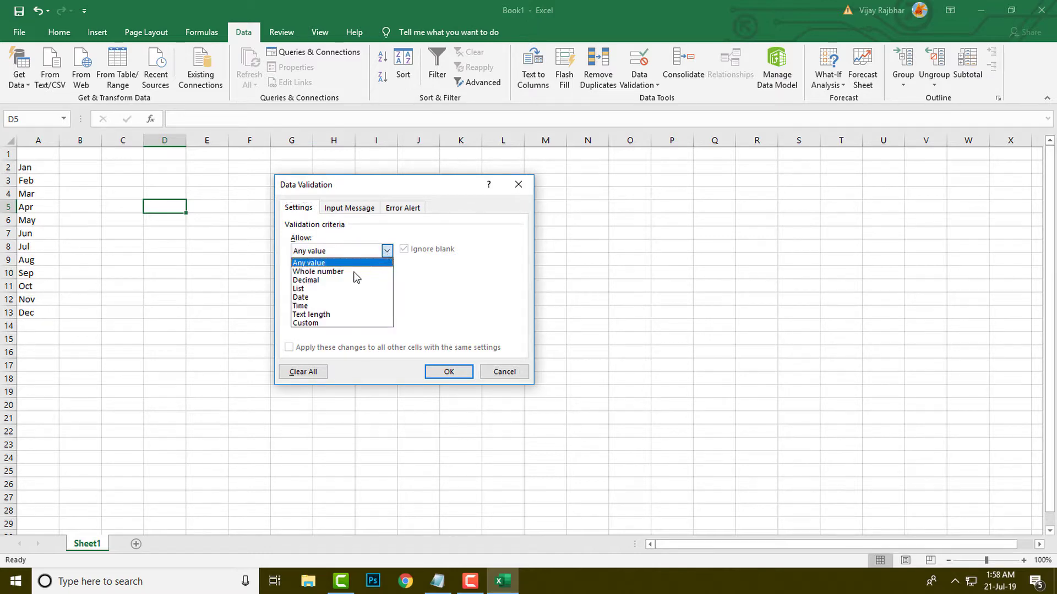
{"action": "left_click", "coordinate": [300, 290]}
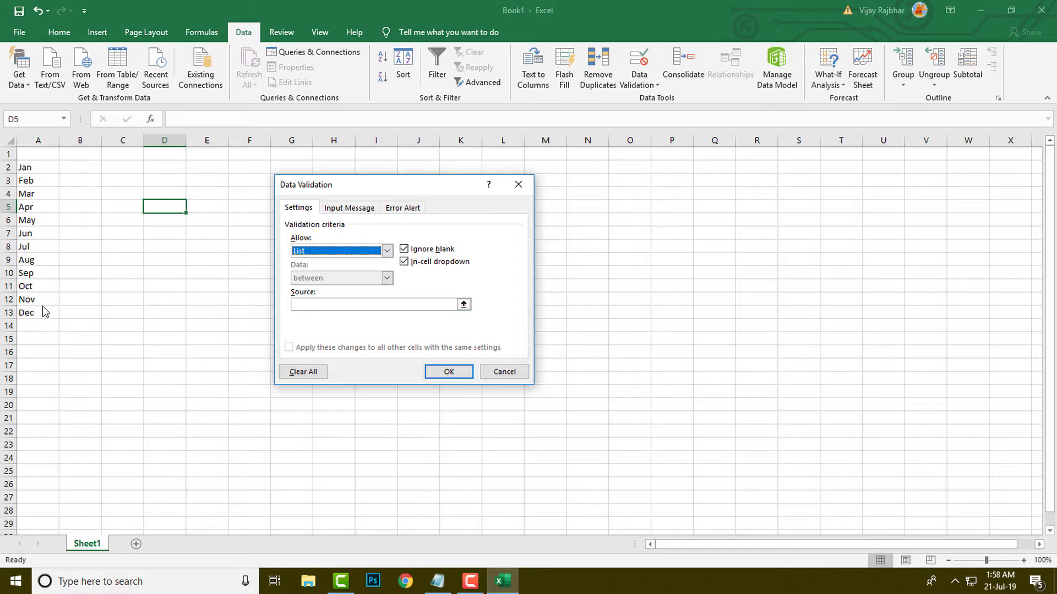
Step: Use the months in A2:A13 as the validation list's source and apply the rule
{"action": "left_click", "coordinate": [464, 305]}
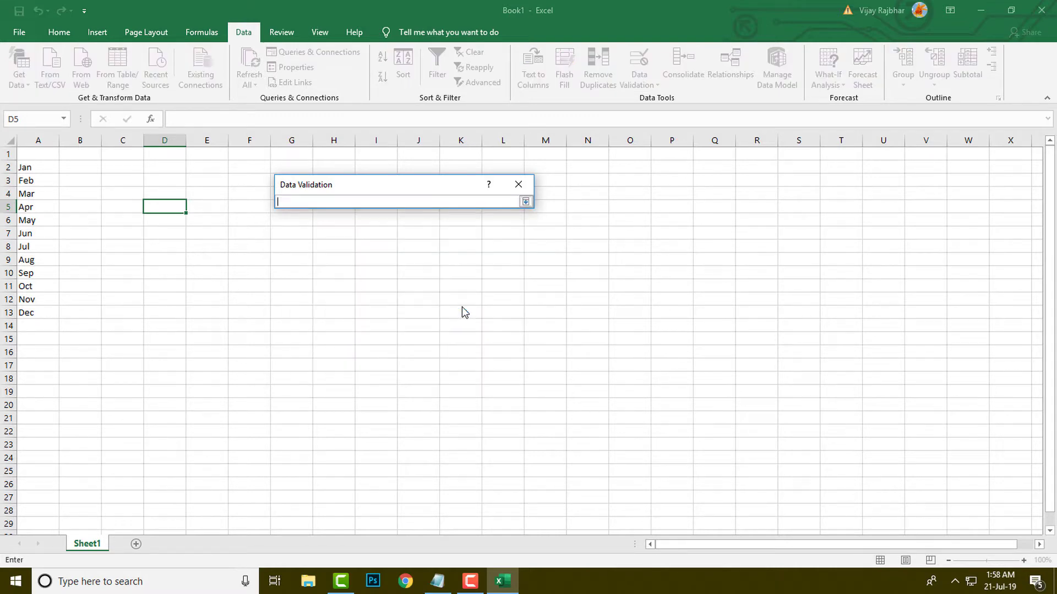
{"action": "left_click", "coordinate": [32, 169]}
{"action": "left_click_drag", "start_coordinate": [32, 170], "coordinate": [34, 318]}
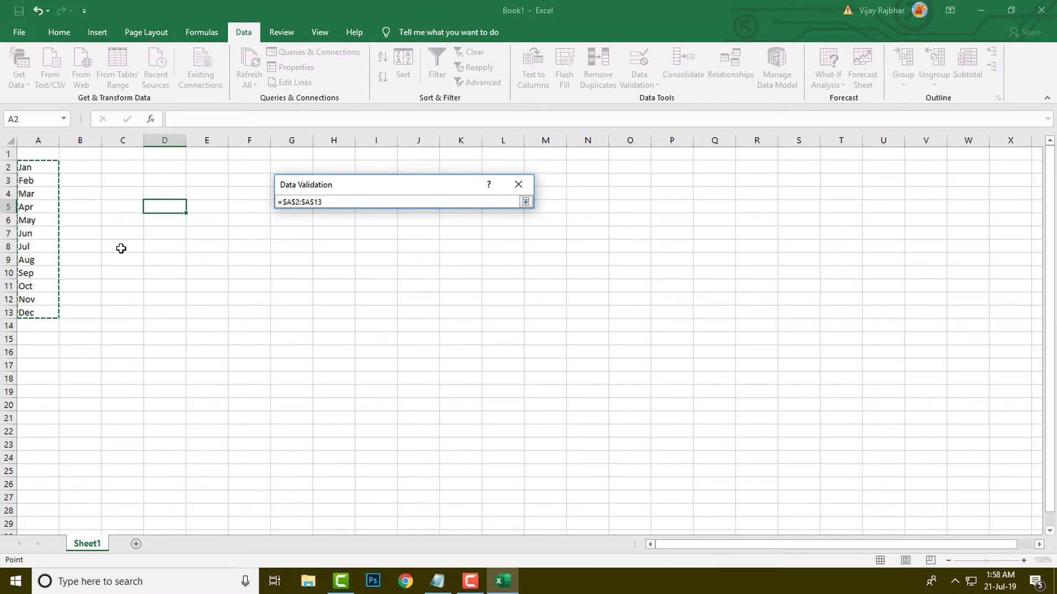
{"action": "left_click", "coordinate": [525, 203]}
{"action": "left_click", "coordinate": [453, 376]}
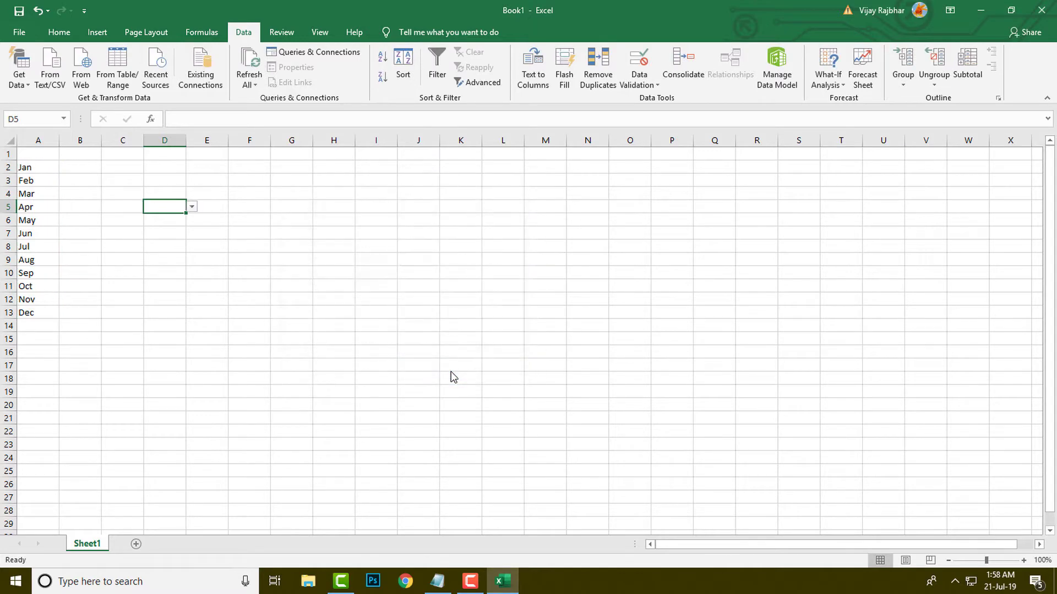
Step: Check the choices offered in D5's drop-down list without picking one
{"action": "left_click", "coordinate": [192, 208]}
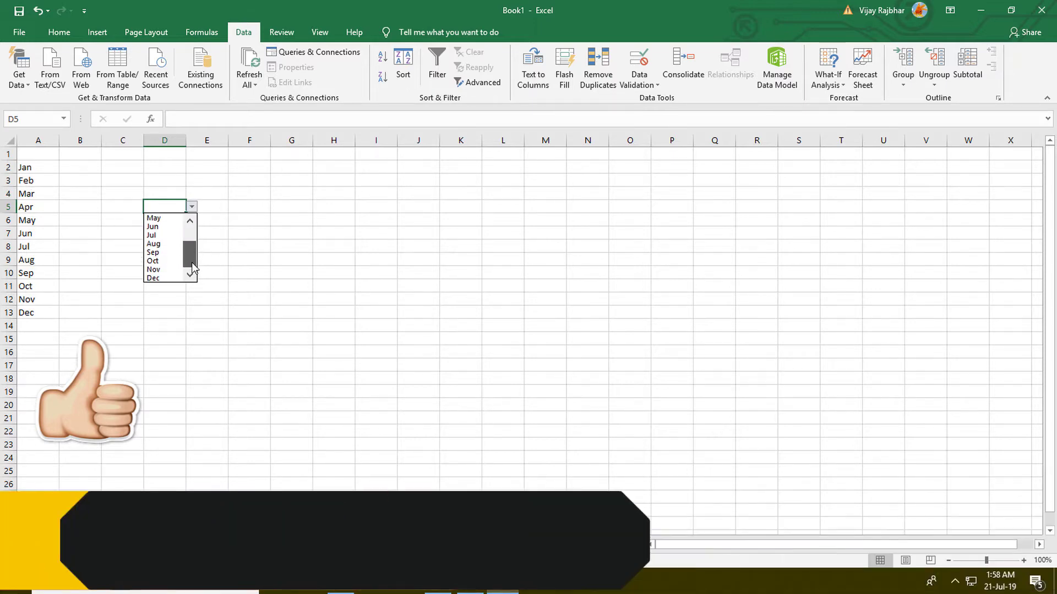
{"action": "left_click", "coordinate": [211, 205]}
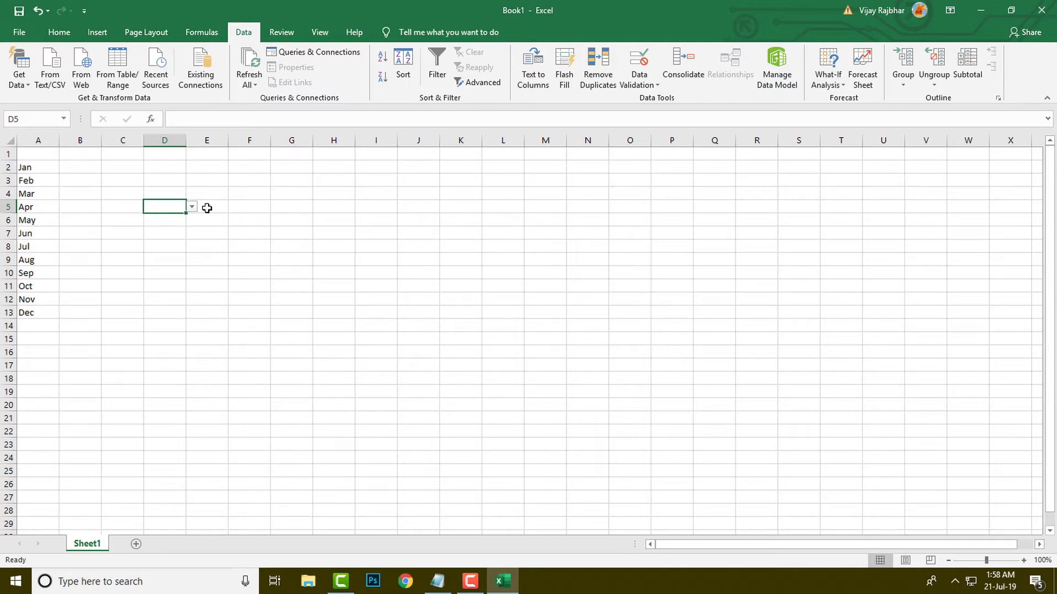
{"action": "left_click", "coordinate": [199, 229]}
Step: Copy the drop-down cell D5 to F5 and check that F5 has the drop-down
{"action": "left_click", "coordinate": [166, 203]}
{"action": "key", "text": "ctrl+c"}
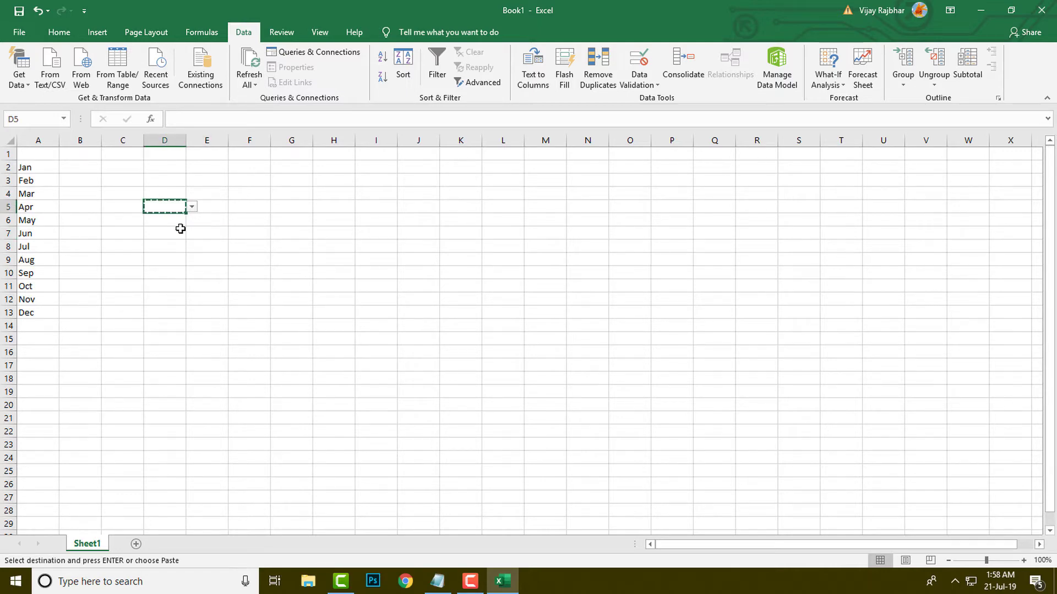
{"action": "left_click", "coordinate": [250, 209]}
{"action": "key", "text": "ctrl+v"}
{"action": "left_click", "coordinate": [299, 233]}
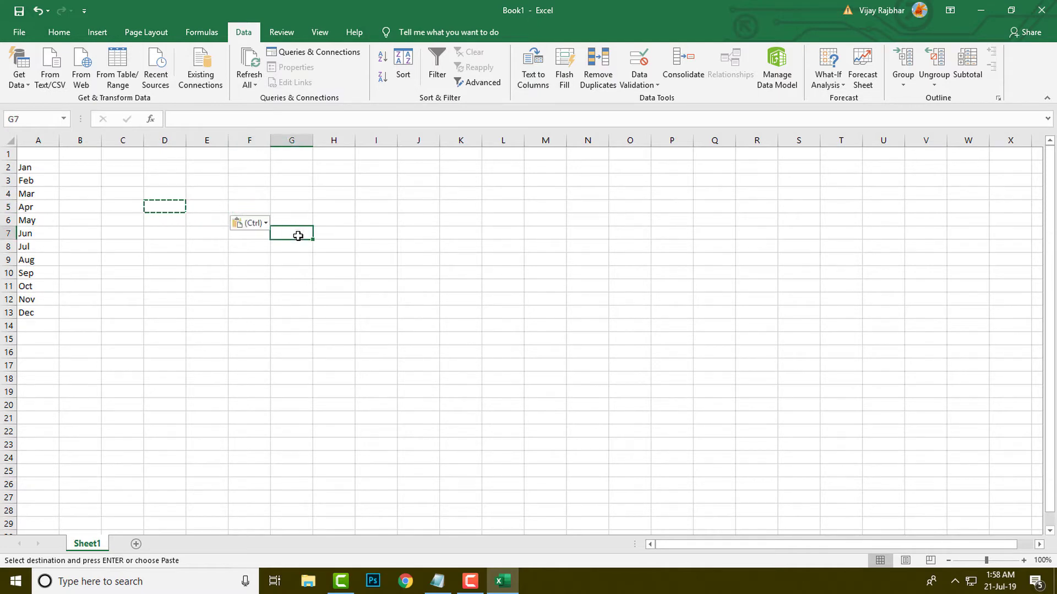
{"action": "left_click", "coordinate": [248, 208]}
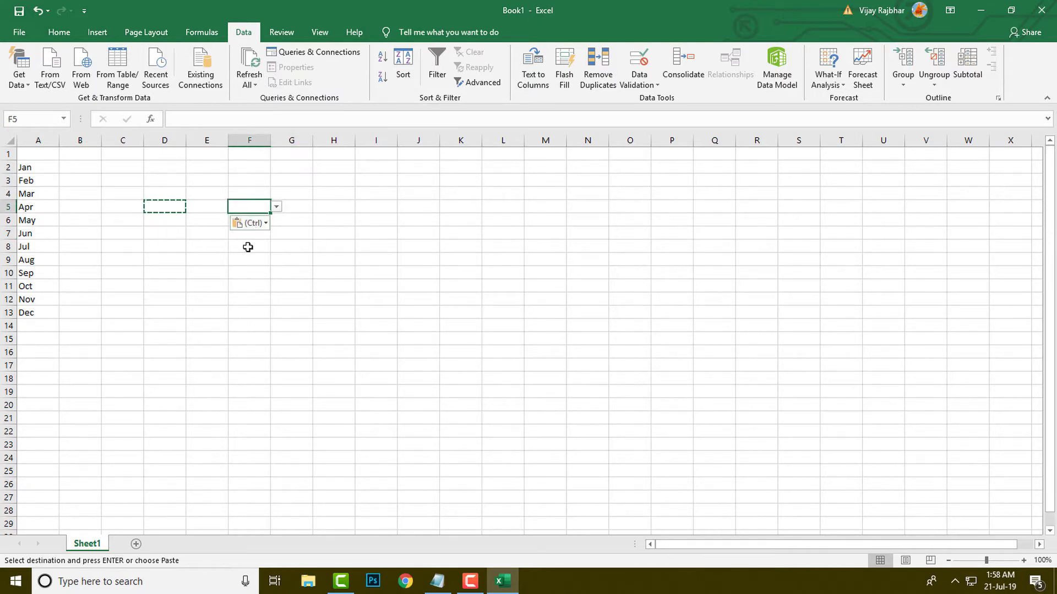
{"action": "left_click", "coordinate": [180, 231]}
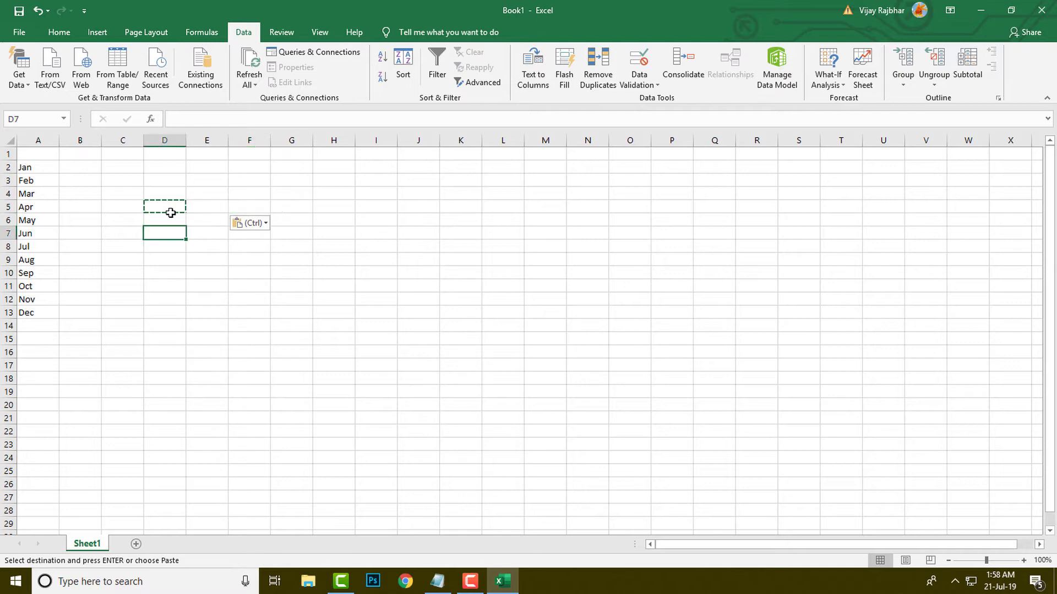
{"action": "left_click", "coordinate": [170, 213]}
{"action": "left_click", "coordinate": [254, 208]}
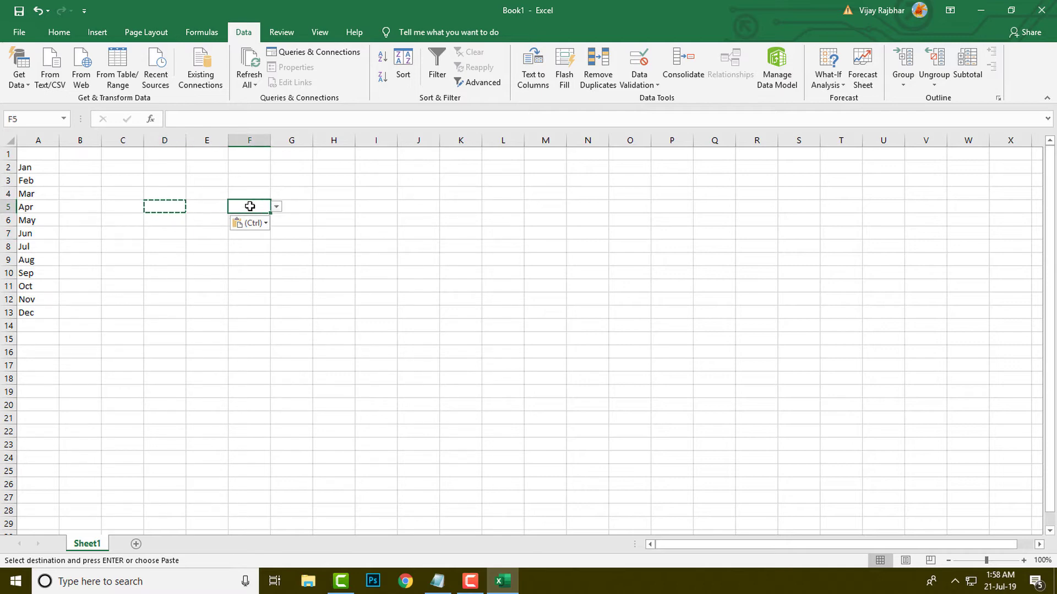
Step: Try to enter the text "fasdfadsf" in F5 to test the validation rule, then discard the entry
{"action": "double_click", "coordinate": [251, 207]}
{"action": "type", "text": "fasdfadsf"}
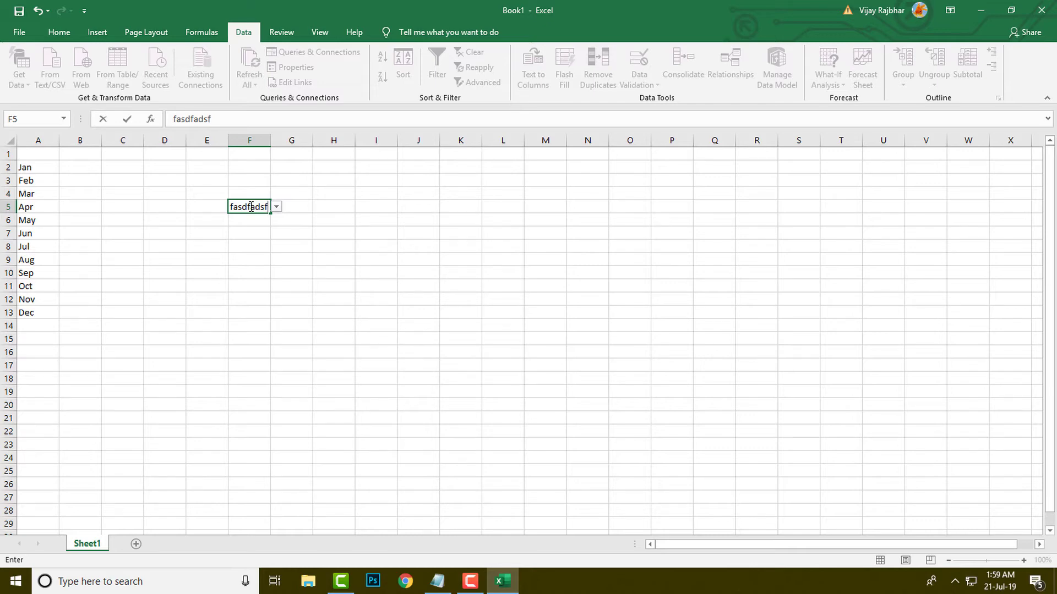
{"action": "key", "text": "Return"}
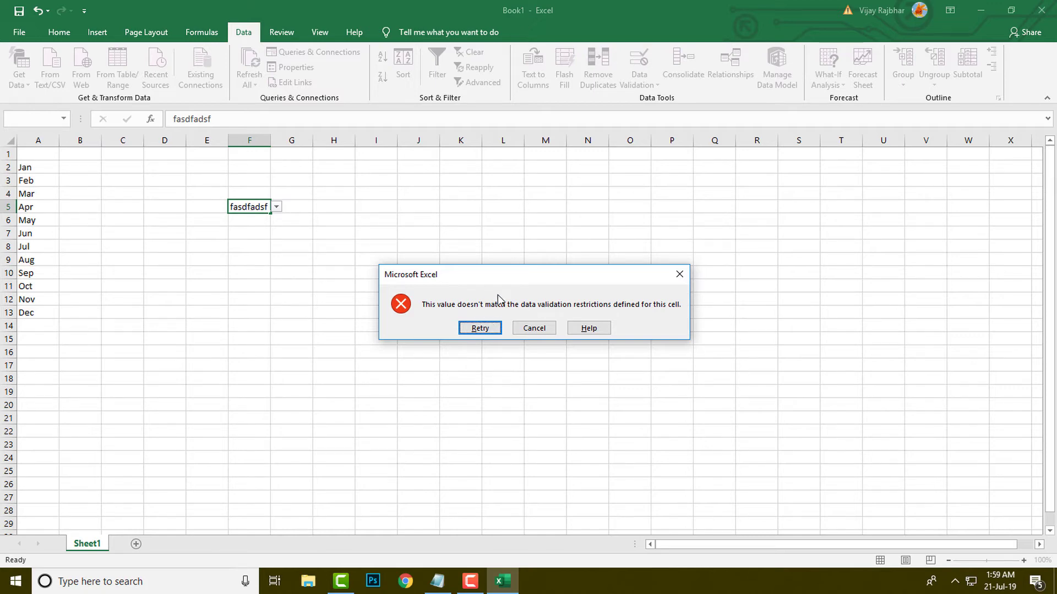
{"action": "left_click", "coordinate": [543, 330]}
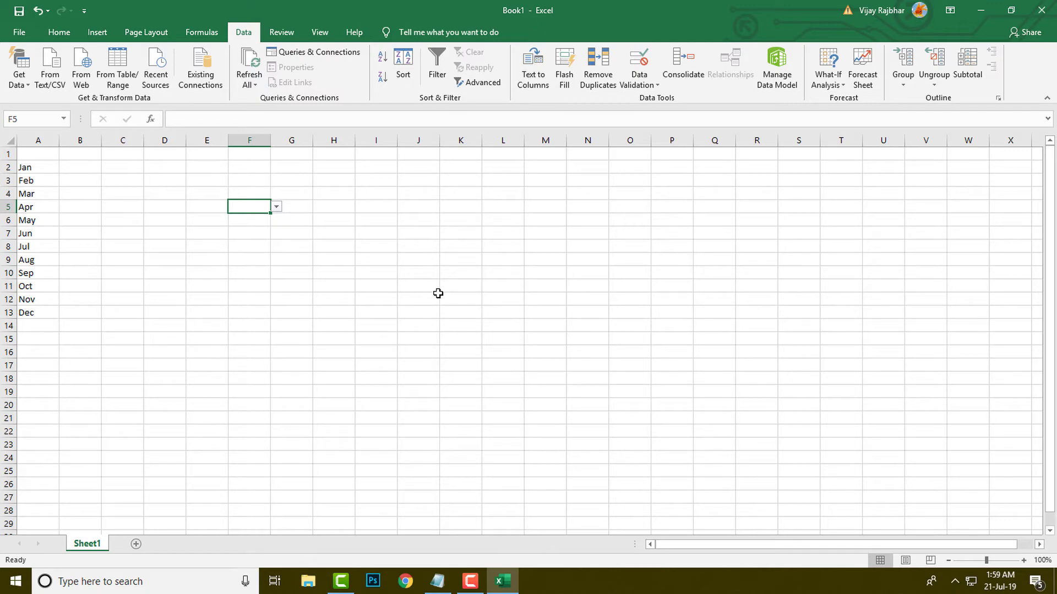